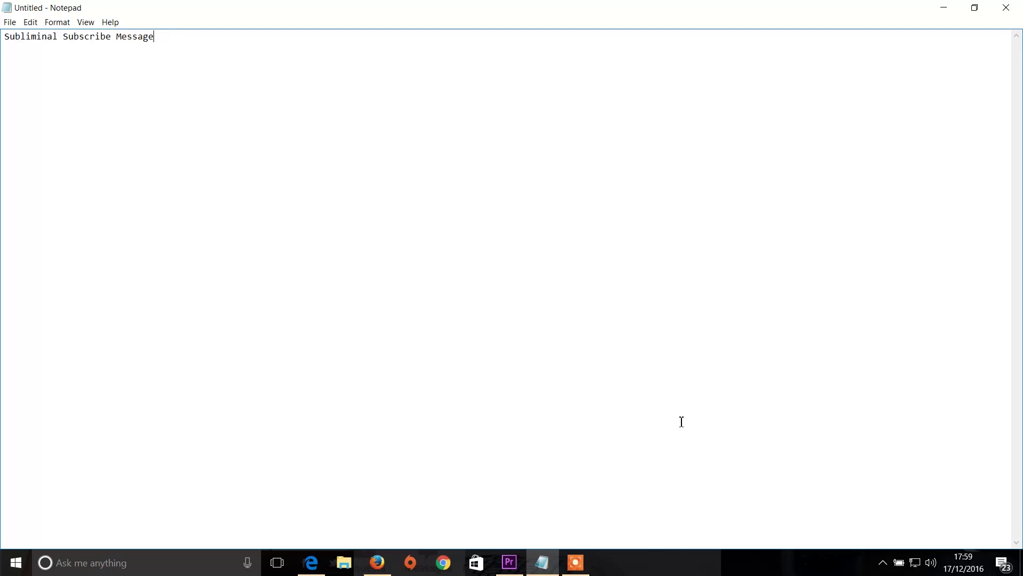
Open the Windows search panel from the taskbar
{"action": "left_click", "coordinate": [137, 560]}
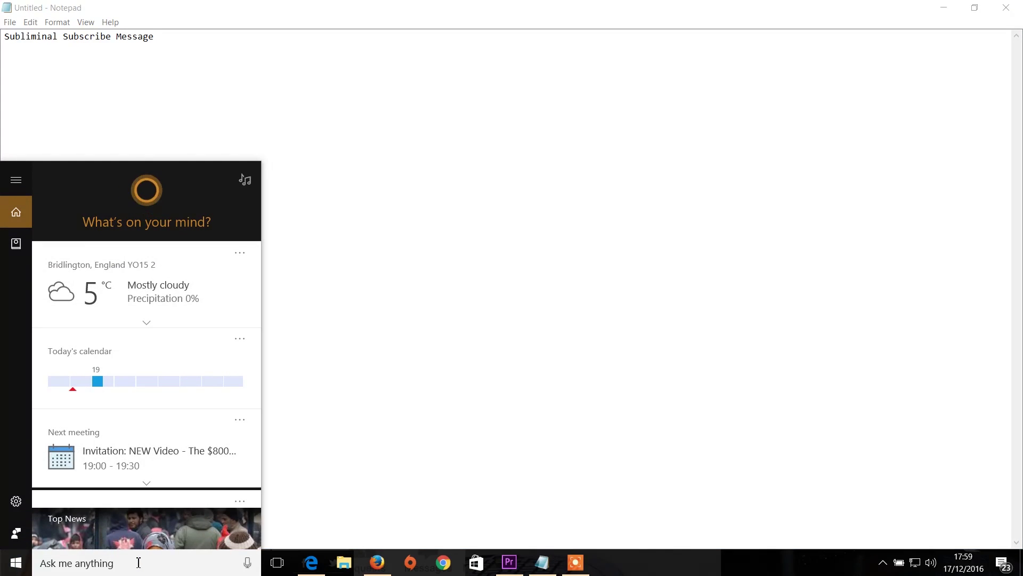
Search 'air' and launch AirServer Universal (x64) to mirror the Sims FreePlay game
{"action": "type", "text": "air"}
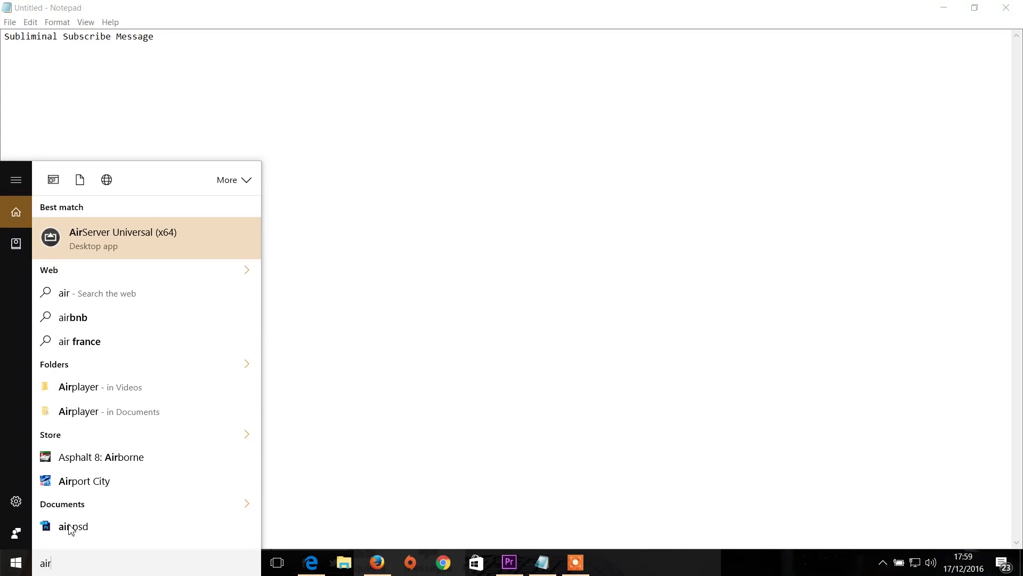
{"action": "left_click", "coordinate": [124, 237]}
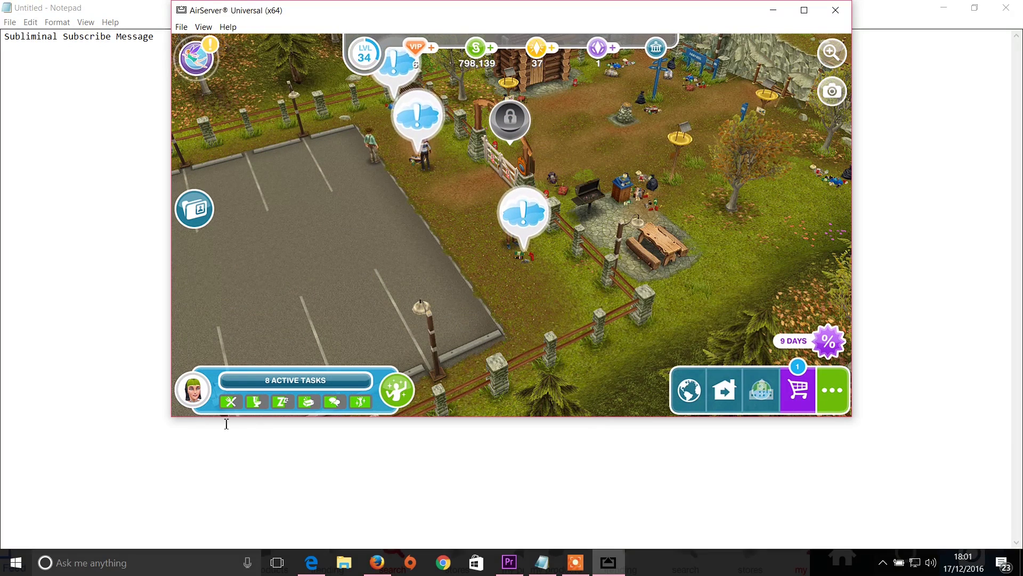
{"action": "left_click", "coordinate": [125, 566]}
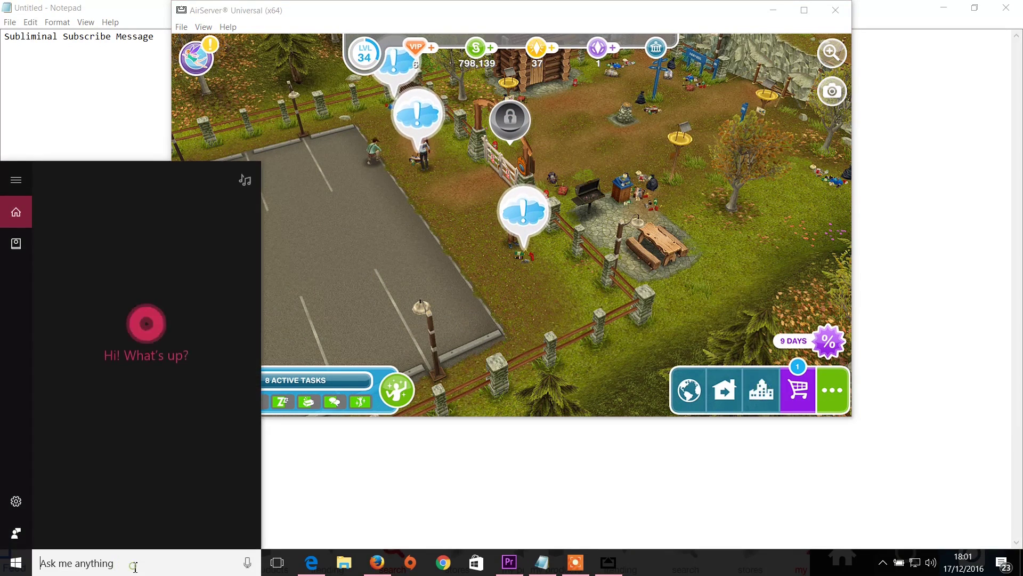
Launch OBS Studio (64bit) and add a new empty scene named Scene 6
{"action": "type", "text": "obs"}
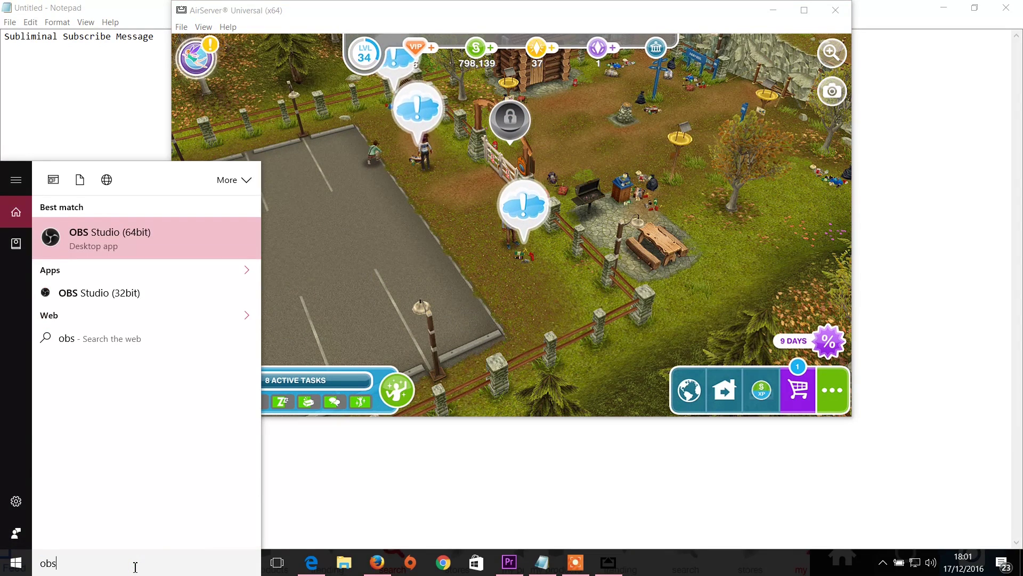
{"action": "left_click", "coordinate": [142, 244]}
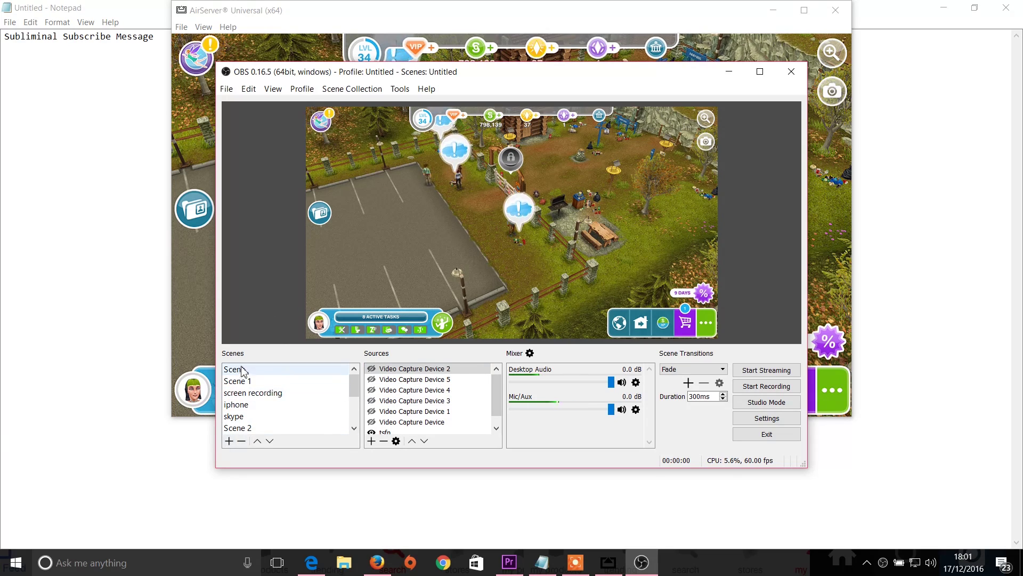
{"action": "left_click", "coordinate": [229, 441]}
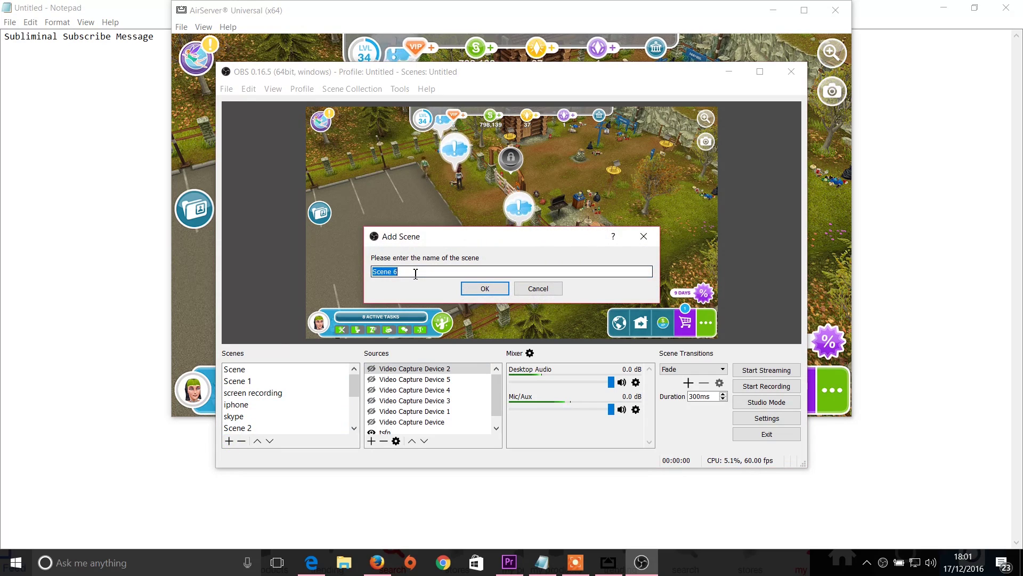
{"action": "left_click", "coordinate": [485, 290]}
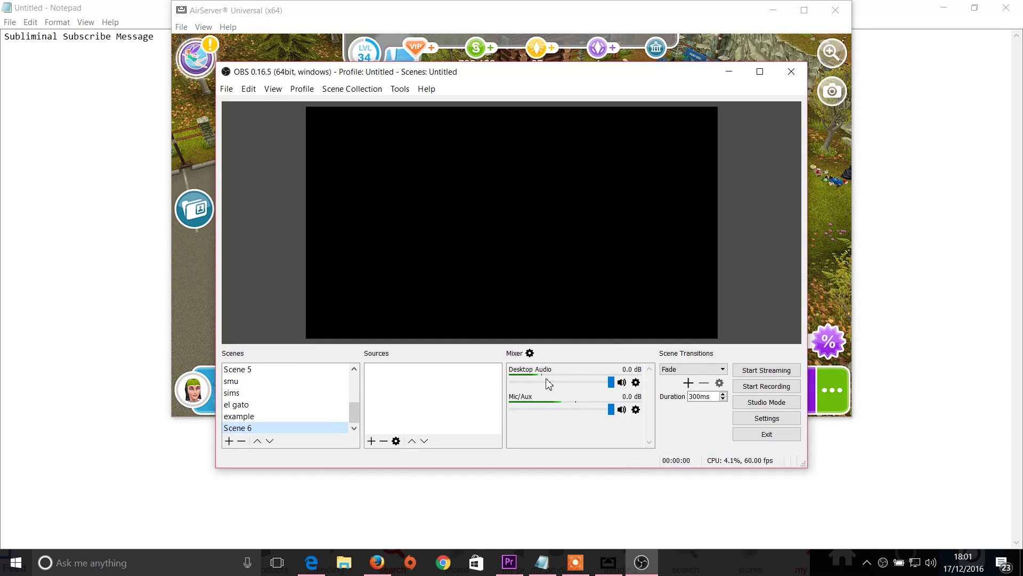
{"action": "left_click", "coordinate": [636, 409]}
Set the Mic/Aux input's device to Microphone (Blue Snowball)
{"action": "left_click", "coordinate": [661, 430]}
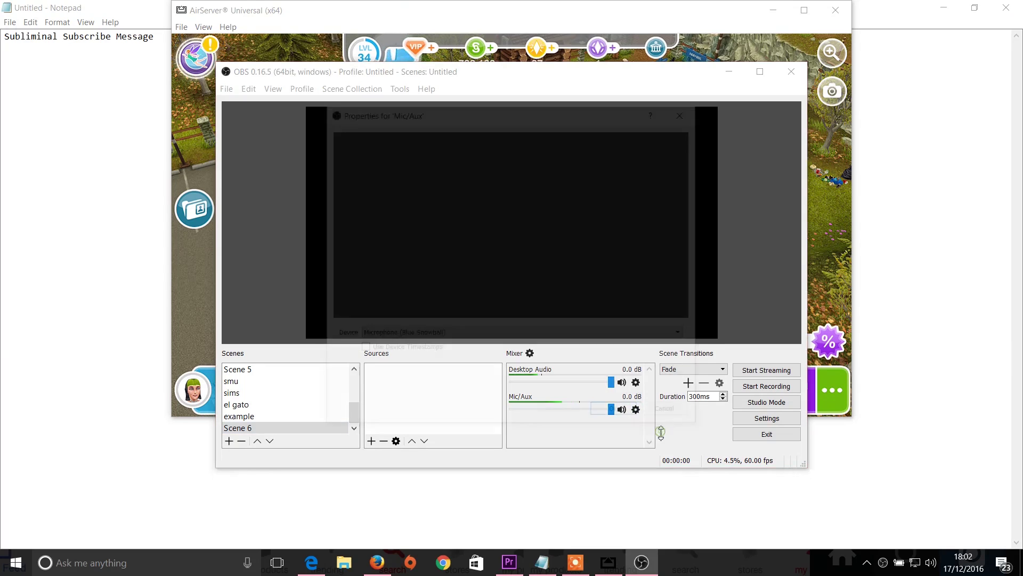
{"action": "left_click", "coordinate": [451, 336]}
{"action": "left_click", "coordinate": [449, 363]}
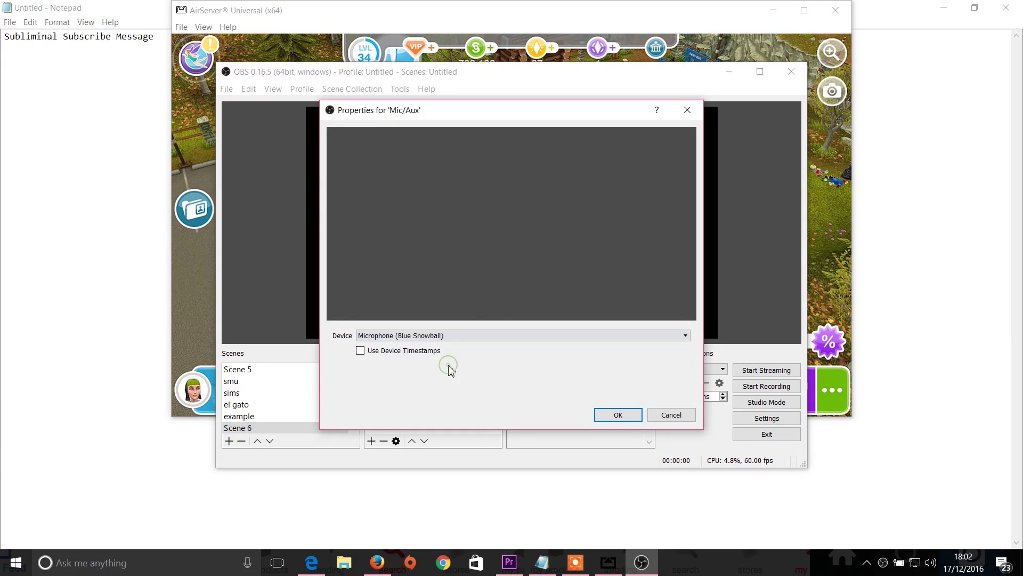
{"action": "left_click", "coordinate": [629, 418]}
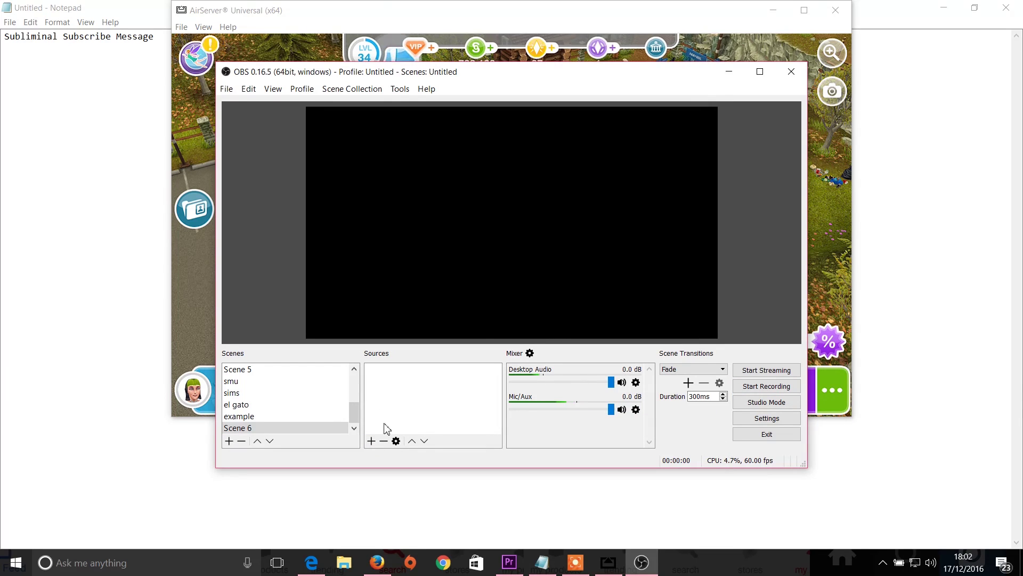
Add Window Capture 14 of the AirServer Universal window with Capture Cursor turned off
{"action": "left_click", "coordinate": [373, 441]}
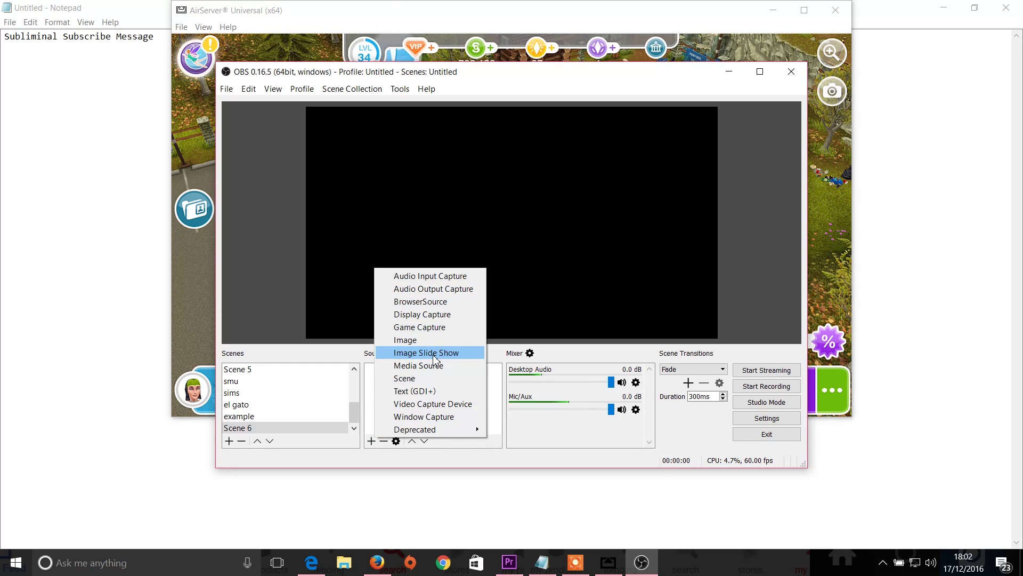
{"action": "left_click", "coordinate": [426, 417]}
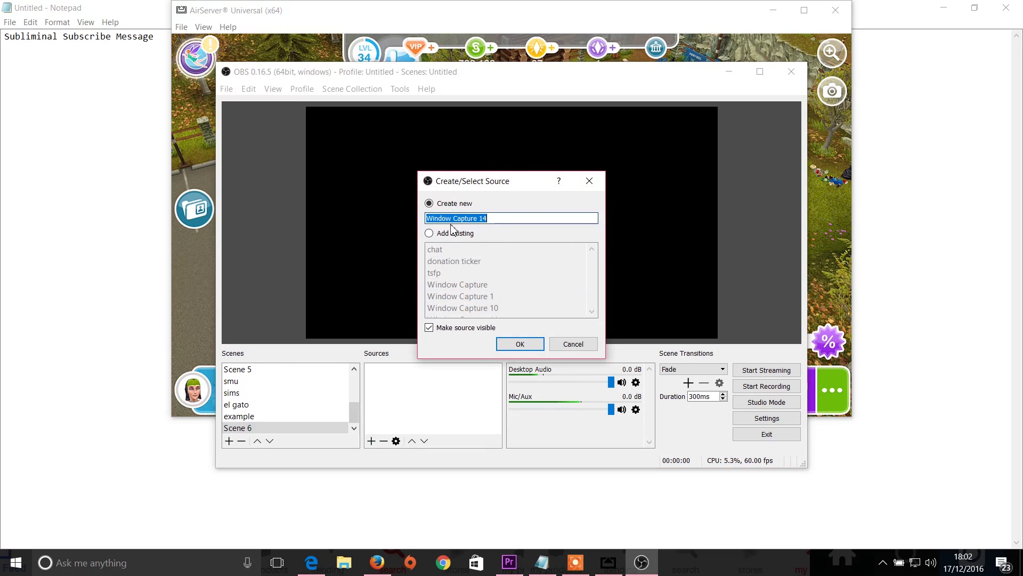
{"action": "left_click", "coordinate": [521, 344]}
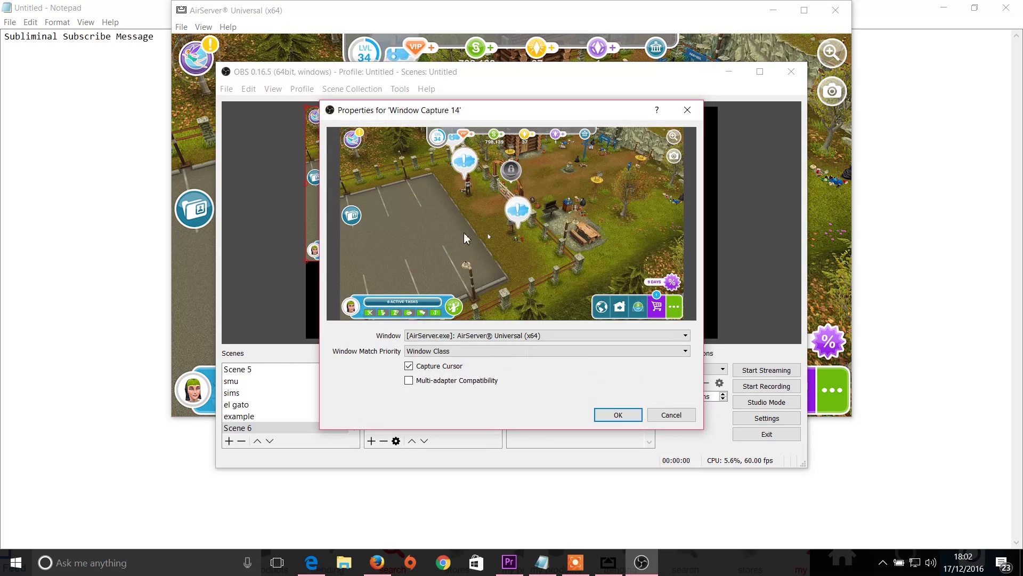
{"action": "left_click", "coordinate": [497, 336]}
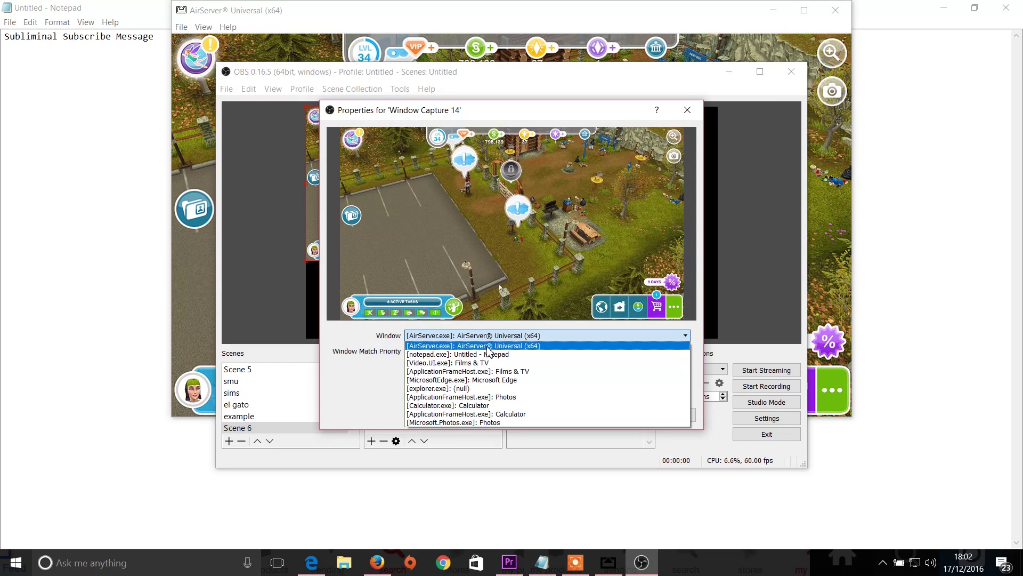
{"action": "left_click", "coordinate": [487, 346]}
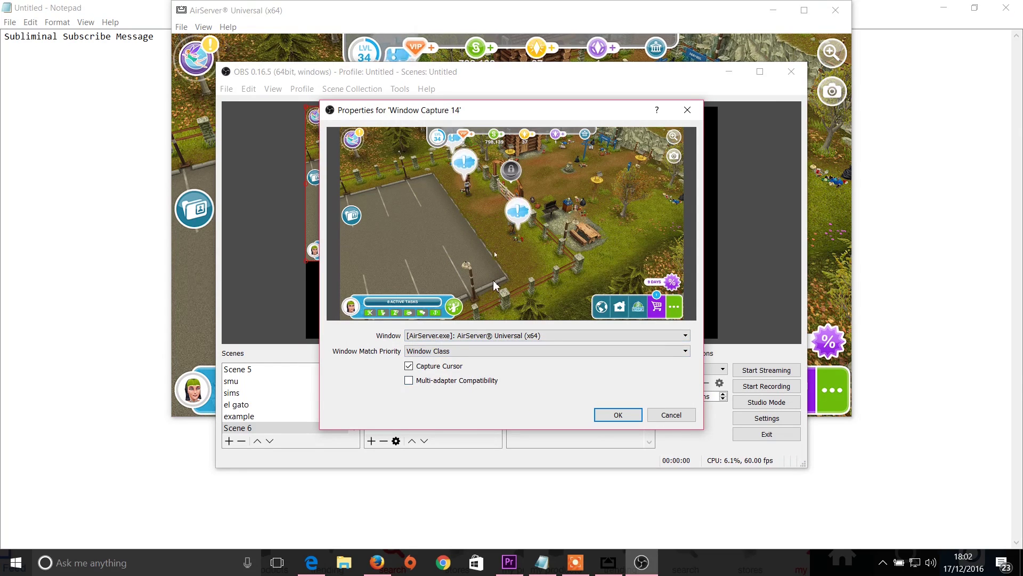
{"action": "left_click", "coordinate": [409, 366]}
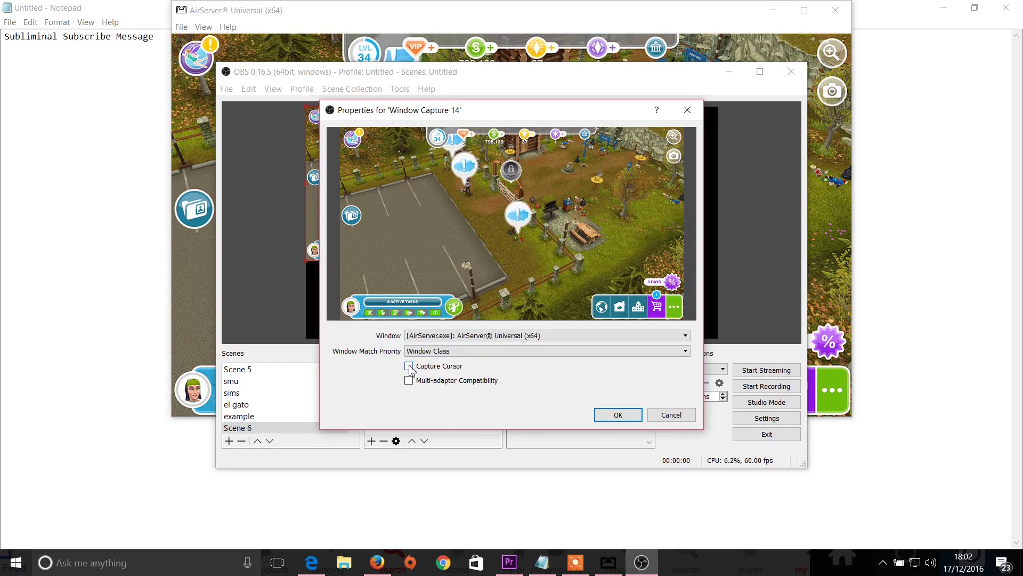
{"action": "left_click", "coordinate": [608, 416]}
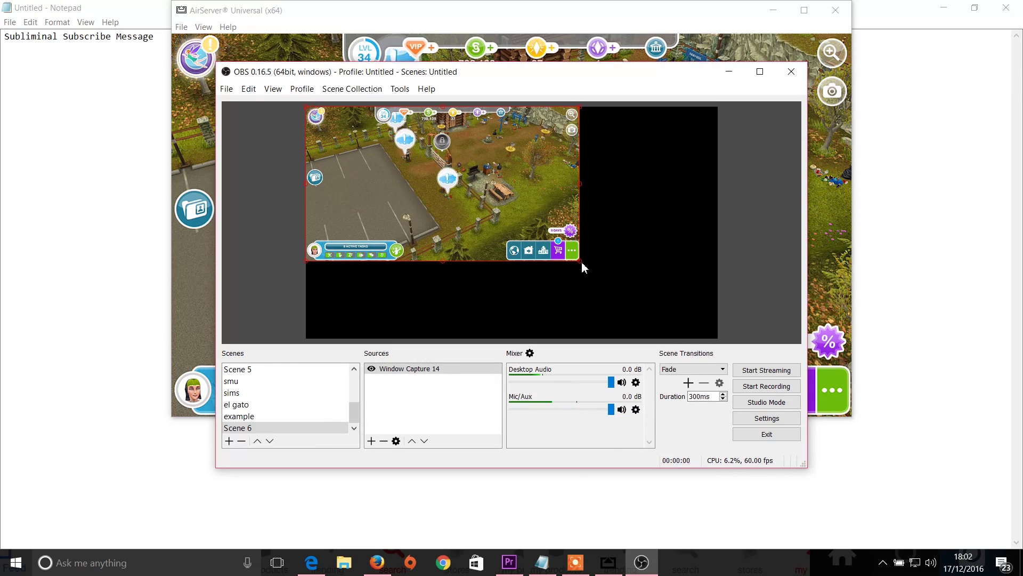
Stretch the game capture to fill the whole canvas
{"action": "left_click_drag", "start_coordinate": [580, 261], "coordinate": [718, 338]}
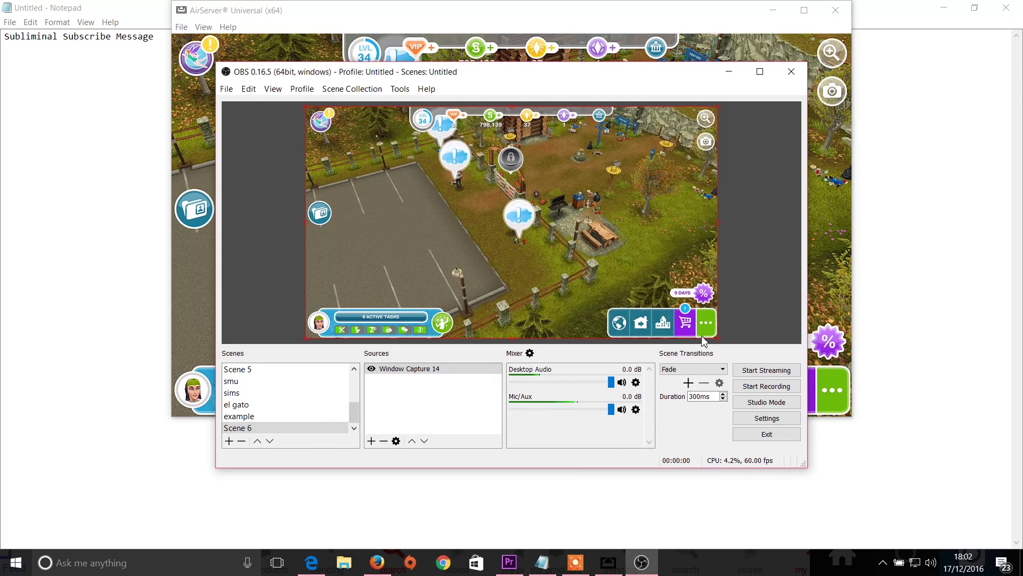
{"action": "left_click", "coordinate": [763, 290]}
{"action": "left_click", "coordinate": [439, 409]}
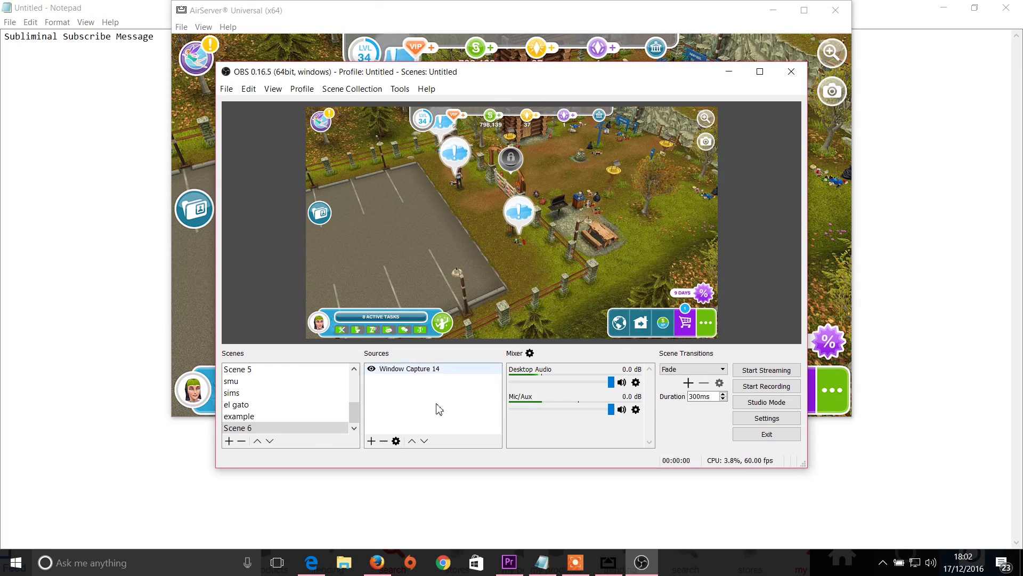
{"action": "left_click", "coordinate": [371, 441]}
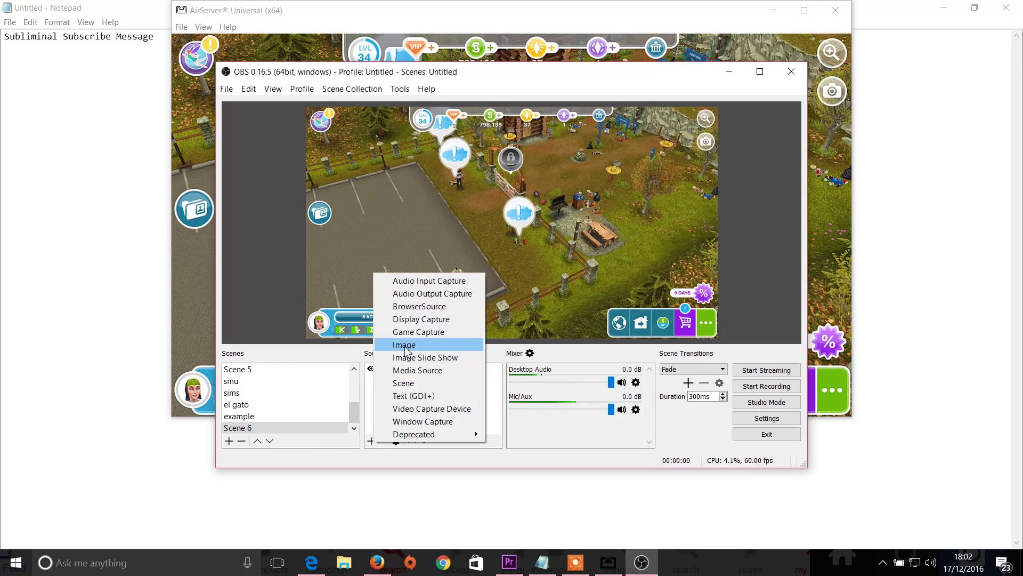
{"action": "left_click", "coordinate": [678, 438]}
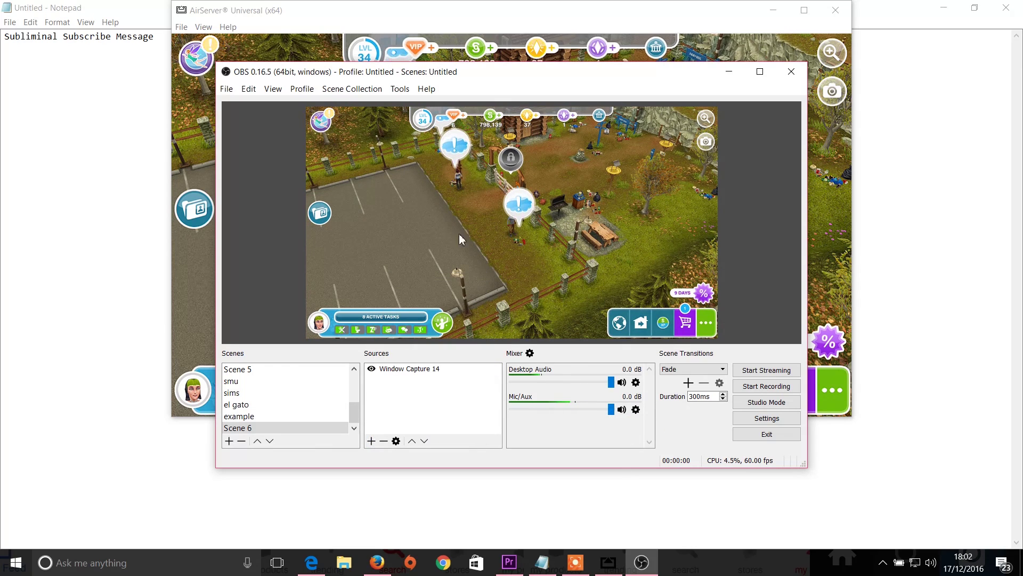
{"action": "left_click", "coordinate": [416, 299]}
{"action": "left_click_drag", "start_coordinate": [717, 337], "coordinate": [691, 322]}
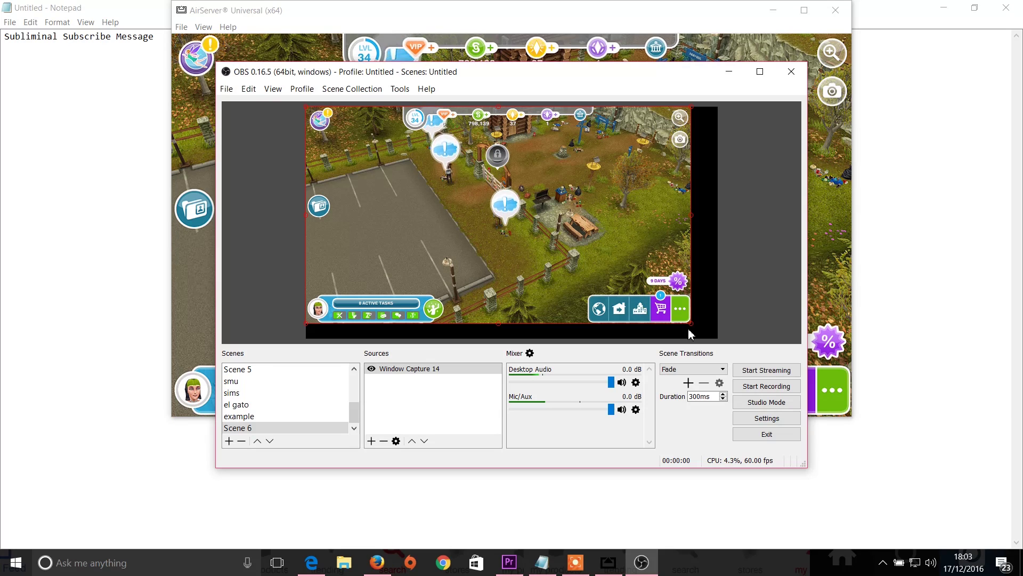
{"action": "left_click_drag", "start_coordinate": [693, 325], "coordinate": [724, 336]}
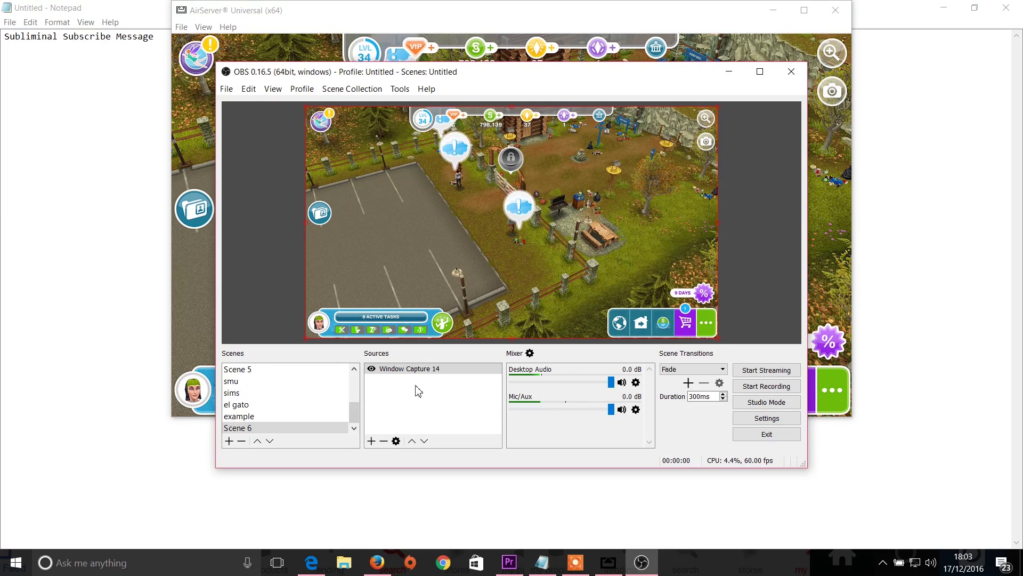
Add the existing Video Capture Device 2 to Scene 6
{"action": "left_click", "coordinate": [371, 442]}
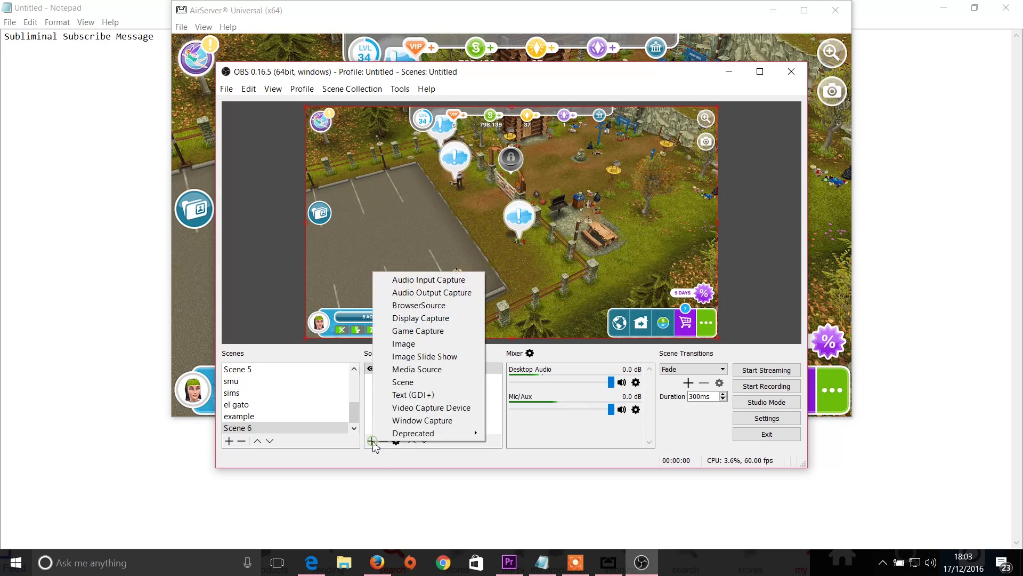
{"action": "left_click", "coordinate": [432, 407]}
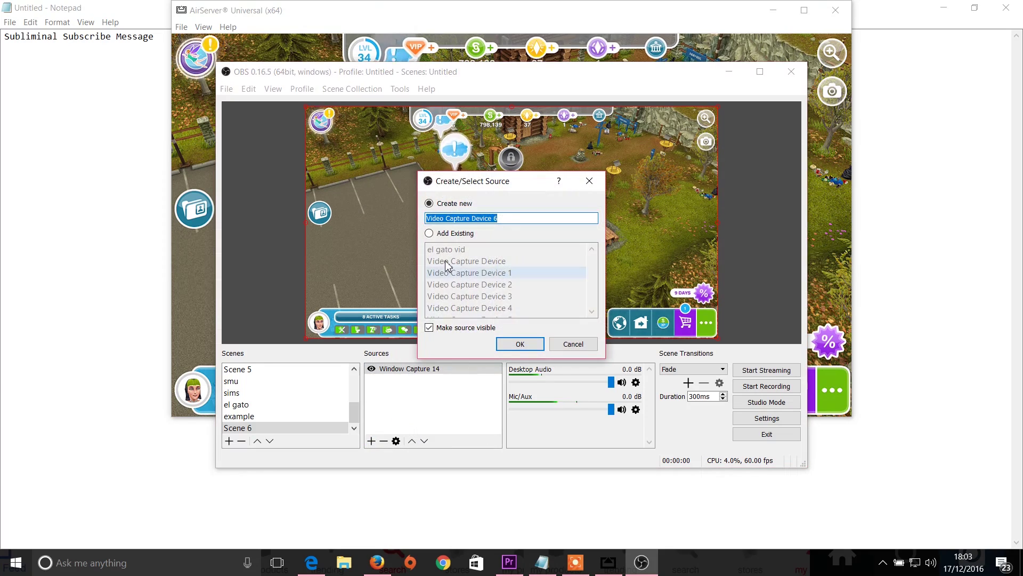
{"action": "left_click", "coordinate": [430, 233]}
{"action": "left_click", "coordinate": [509, 284]}
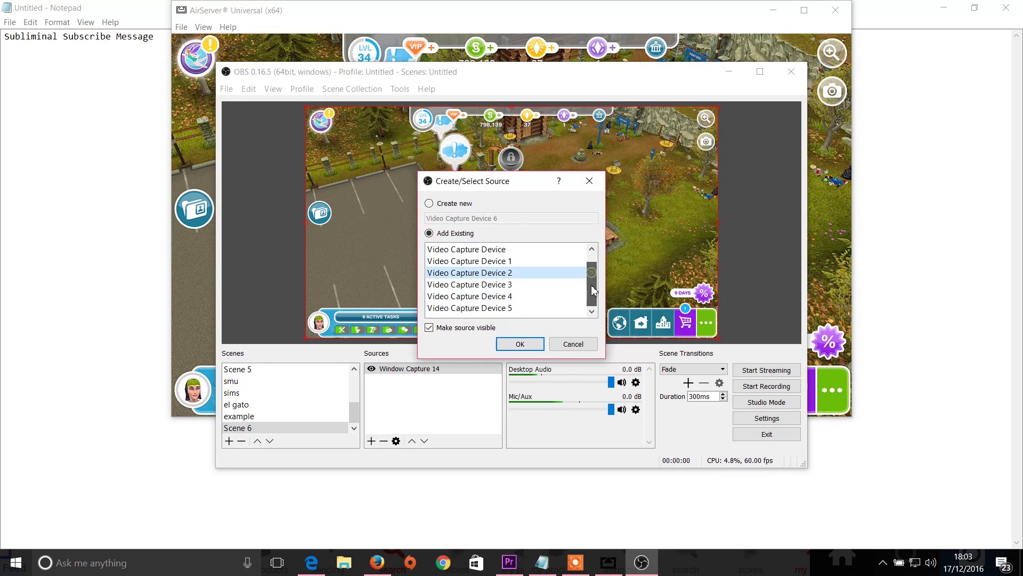
{"action": "left_click", "coordinate": [520, 344]}
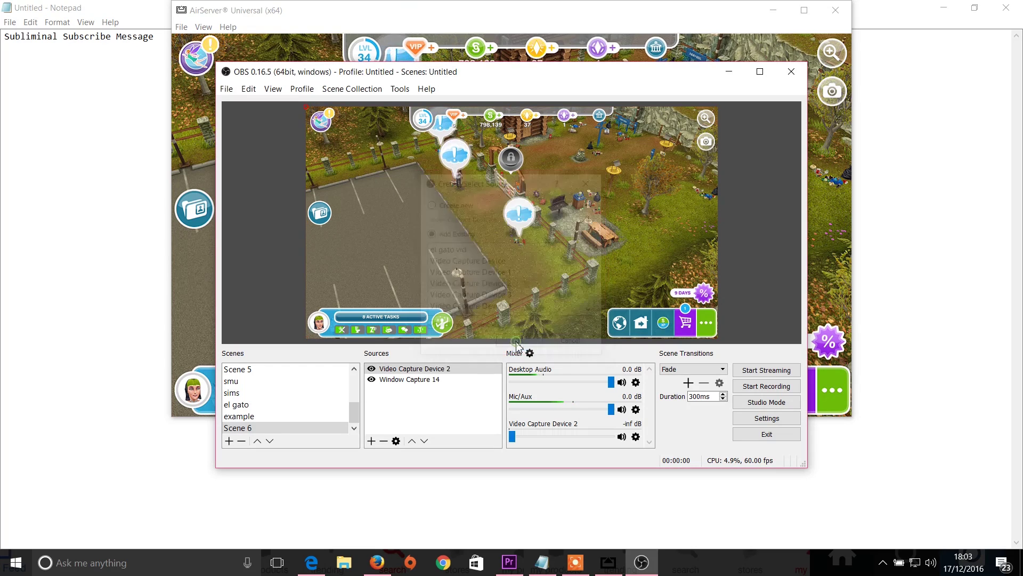
Add the existing Video Capture Device and Video Capture Device 1 to the scene
{"action": "left_click", "coordinate": [371, 440]}
{"action": "left_click", "coordinate": [421, 409]}
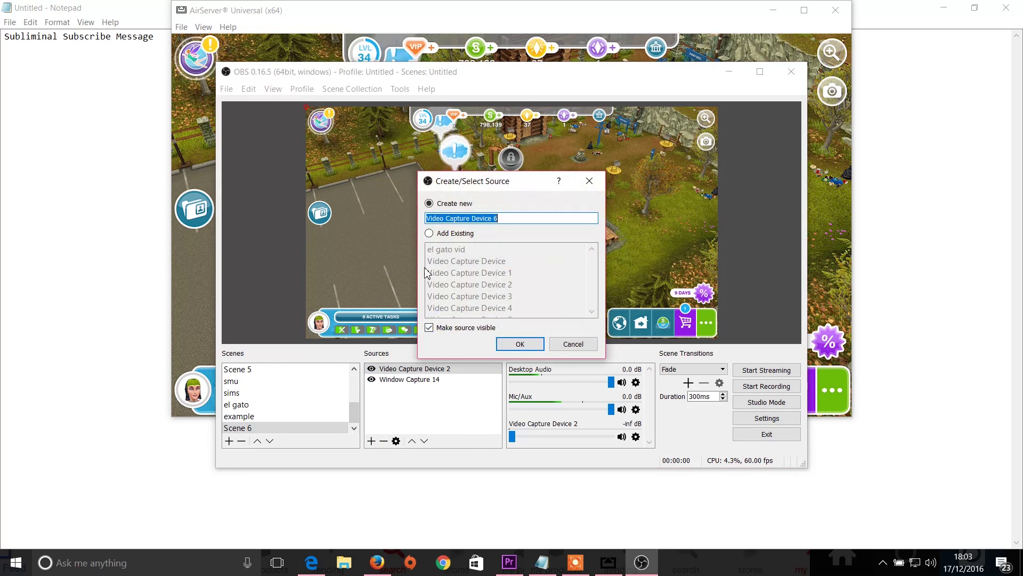
{"action": "left_click", "coordinate": [429, 233]}
{"action": "left_click", "coordinate": [466, 261]}
{"action": "left_click", "coordinate": [520, 344]}
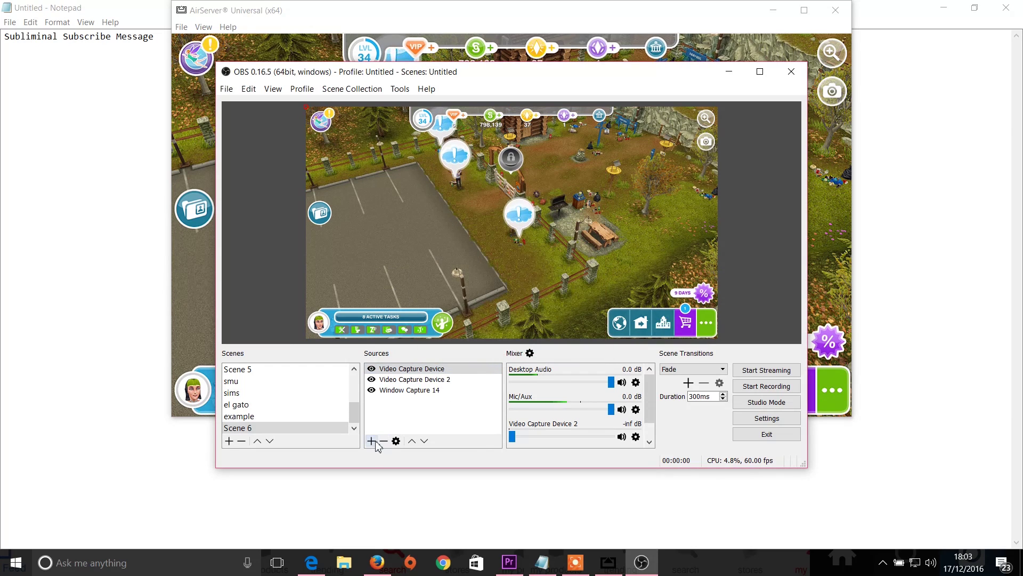
{"action": "left_click", "coordinate": [372, 441]}
{"action": "left_click", "coordinate": [406, 409]}
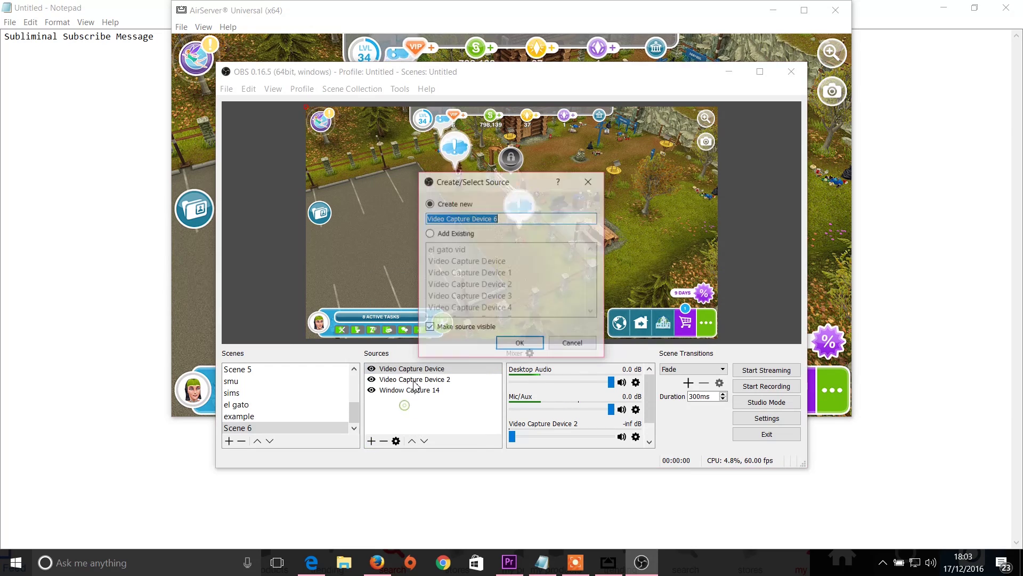
{"action": "left_click", "coordinate": [430, 232]}
{"action": "left_click", "coordinate": [469, 272]}
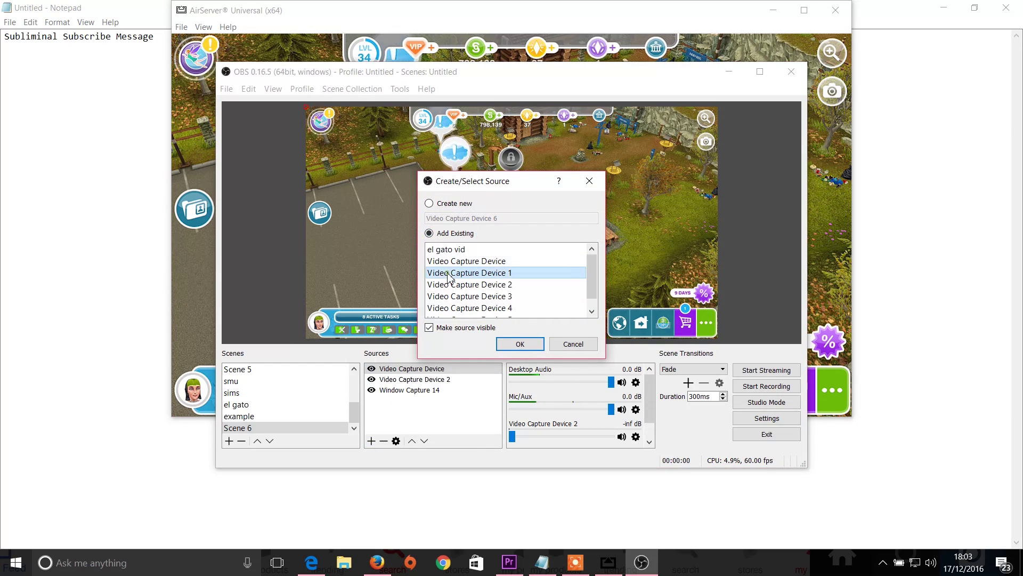
{"action": "left_click", "coordinate": [520, 344]}
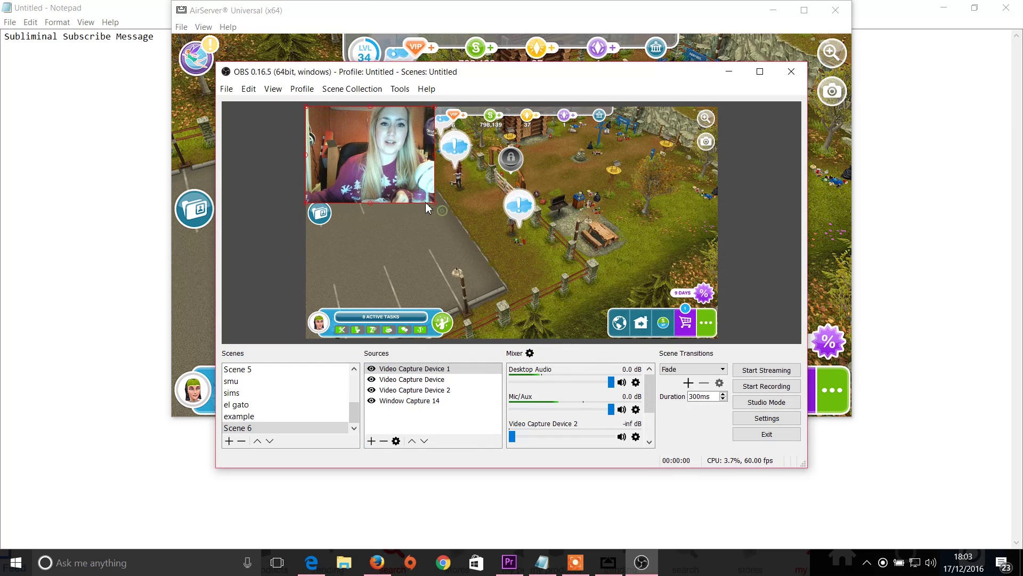
Shrink the webcam inset to a small box on the game's right side
{"action": "left_click_drag", "start_coordinate": [428, 207], "coordinate": [367, 169]}
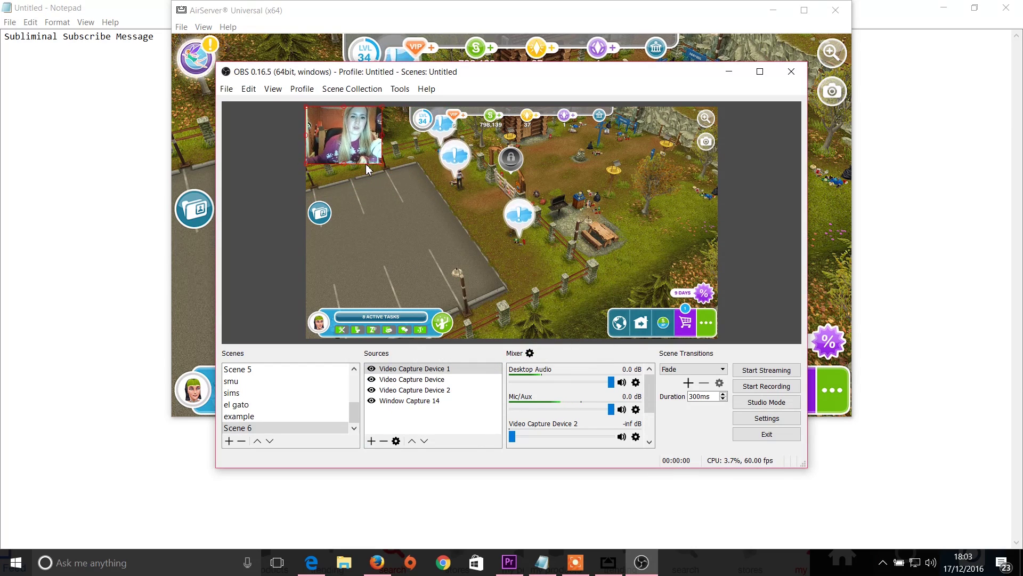
{"action": "left_click_drag", "start_coordinate": [345, 137], "coordinate": [680, 213]}
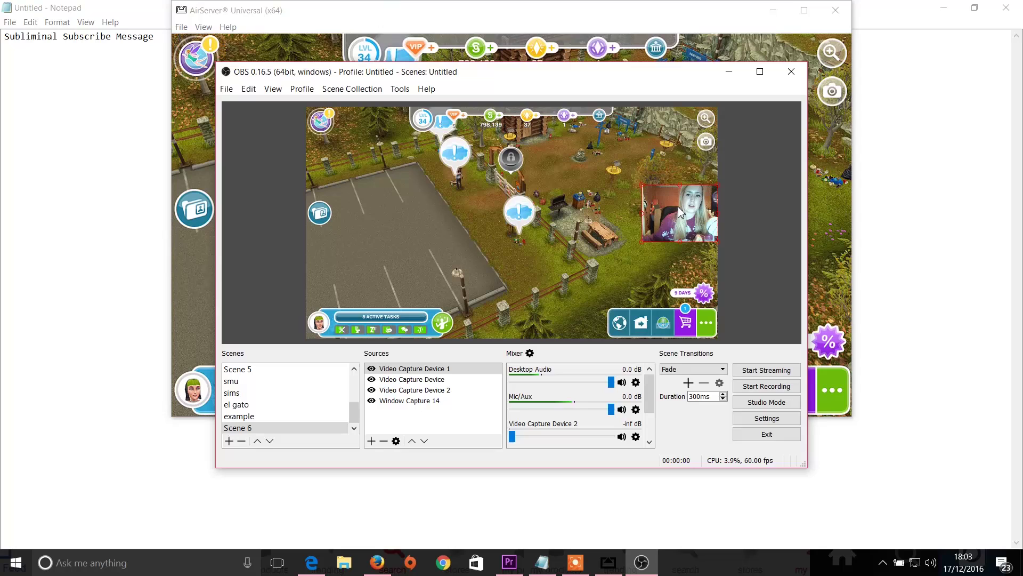
{"action": "left_click", "coordinate": [765, 220]}
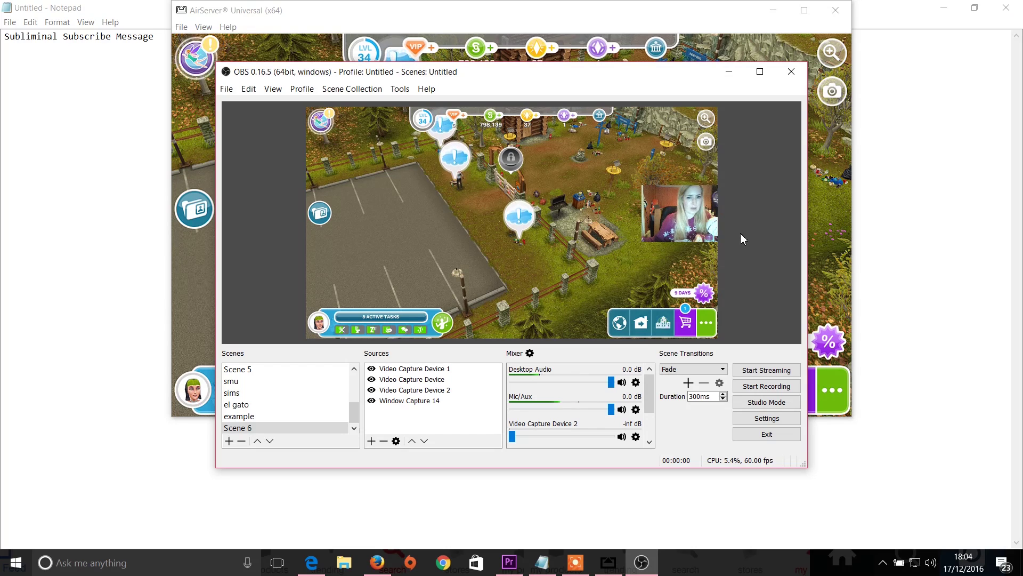
Remove Video Capture Device 2 and Video Capture Device from the scene
{"action": "left_click", "coordinate": [372, 380]}
{"action": "left_click", "coordinate": [386, 395]}
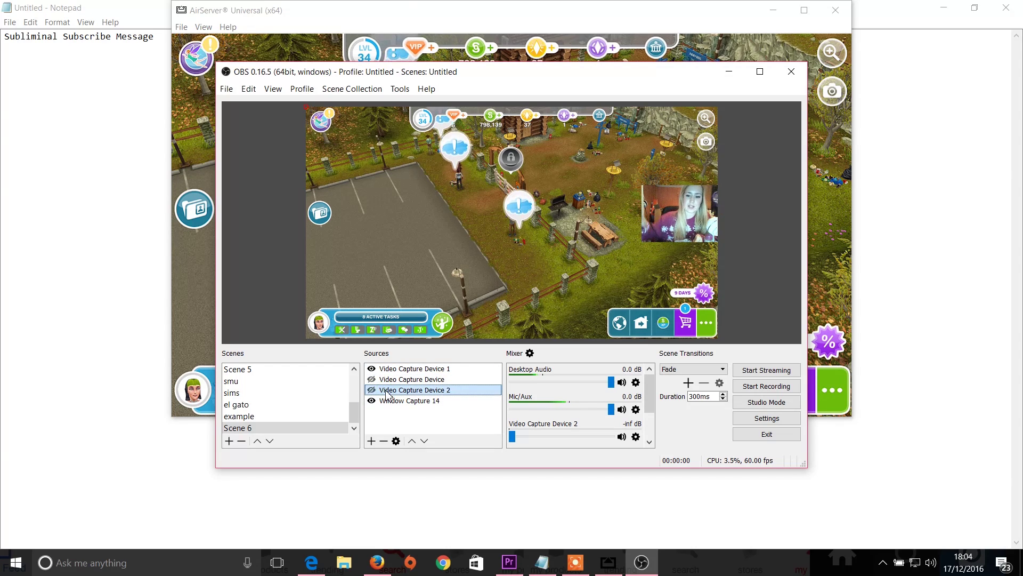
{"action": "key", "text": "Delete"}
{"action": "left_click", "coordinate": [551, 289]}
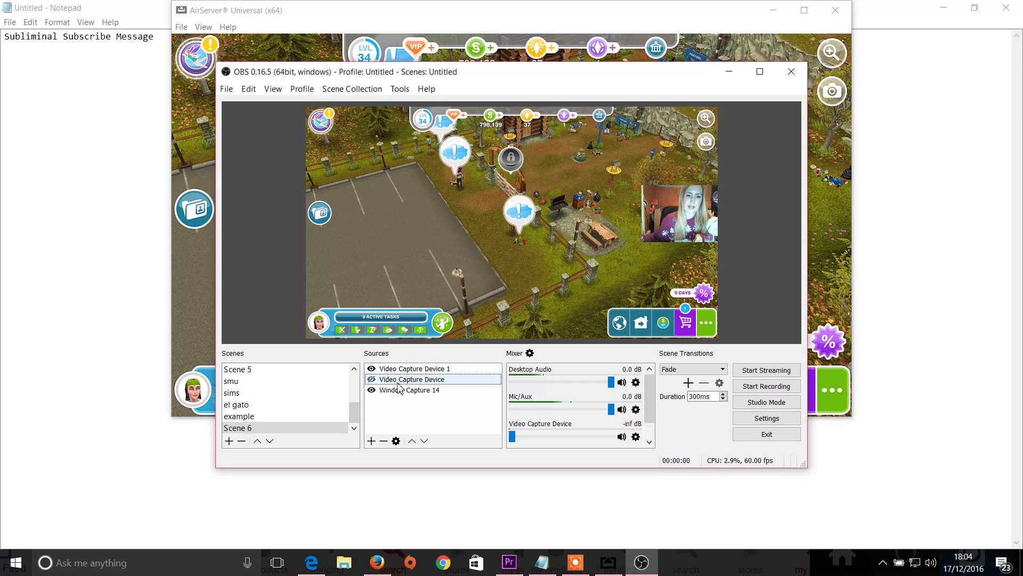
{"action": "right_click", "coordinate": [408, 382]}
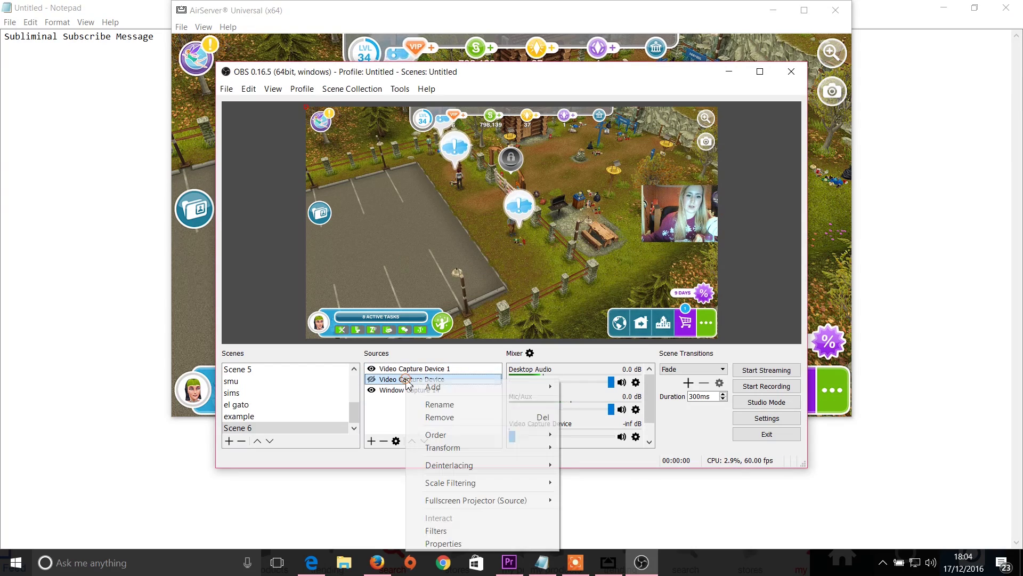
{"action": "left_click", "coordinate": [440, 416]}
{"action": "left_click", "coordinate": [550, 290]}
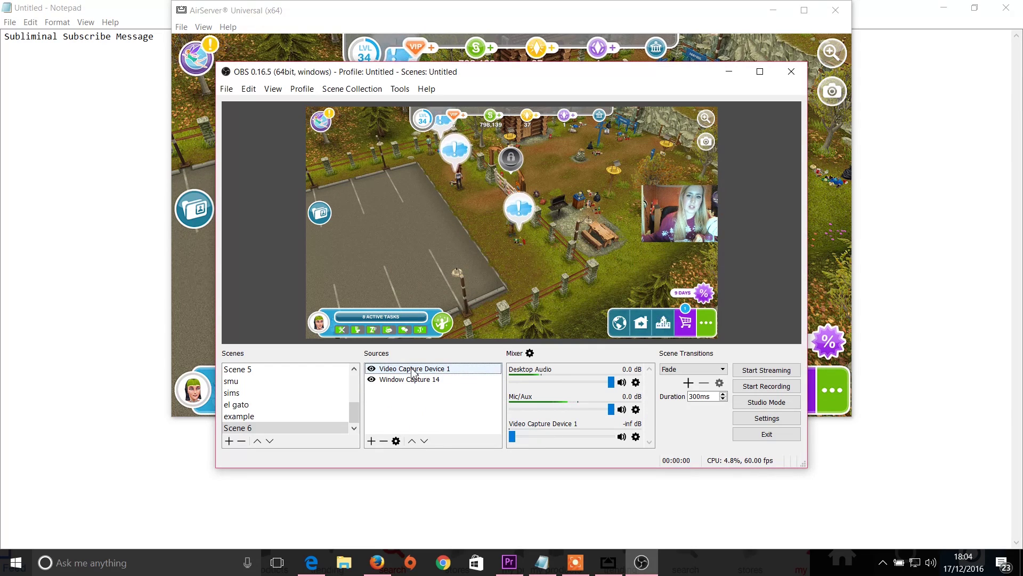
Hide Video Capture Device 1 and record a brief test clip
{"action": "left_click", "coordinate": [371, 369]}
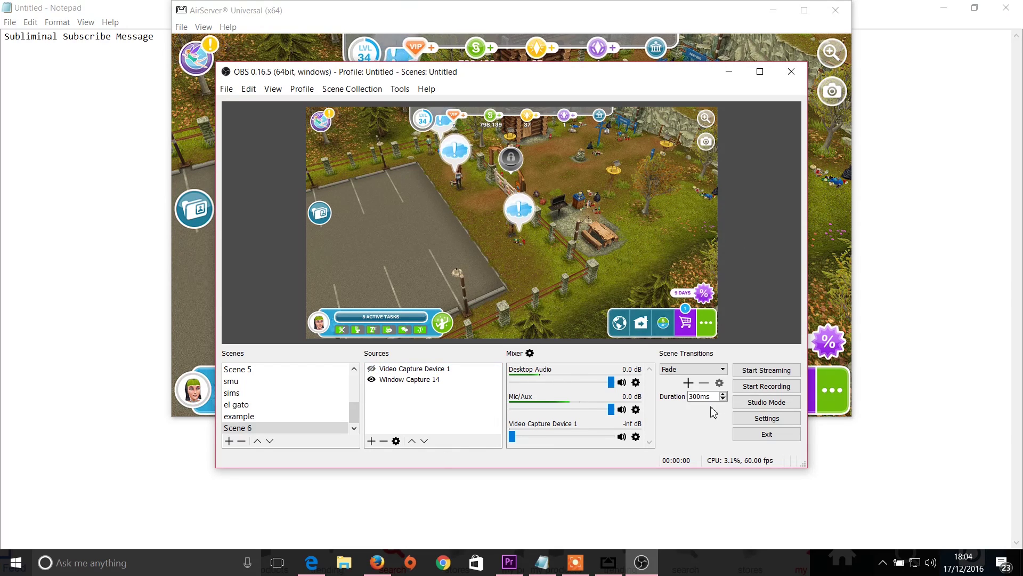
{"action": "left_click", "coordinate": [764, 392]}
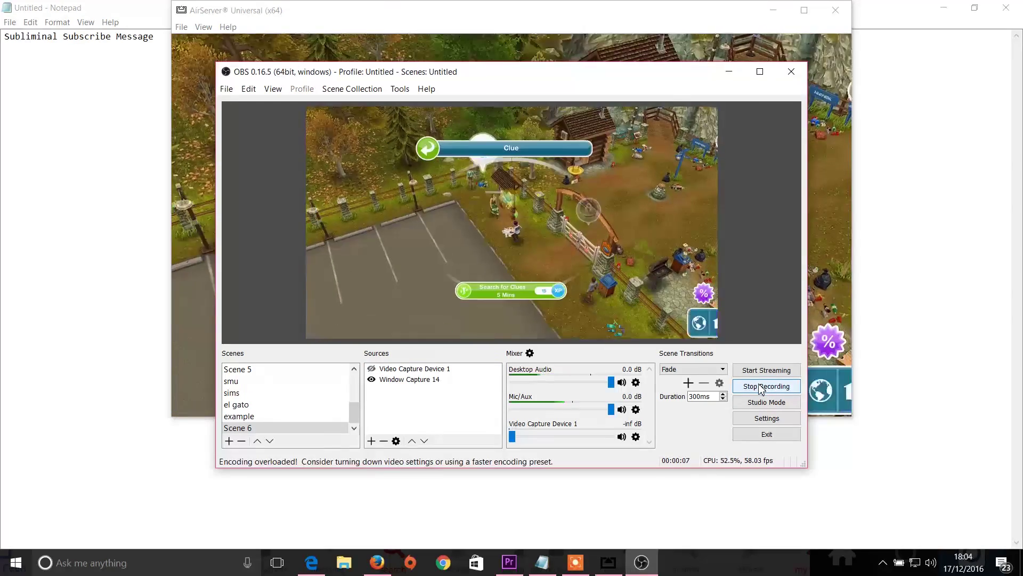
{"action": "left_click", "coordinate": [762, 386]}
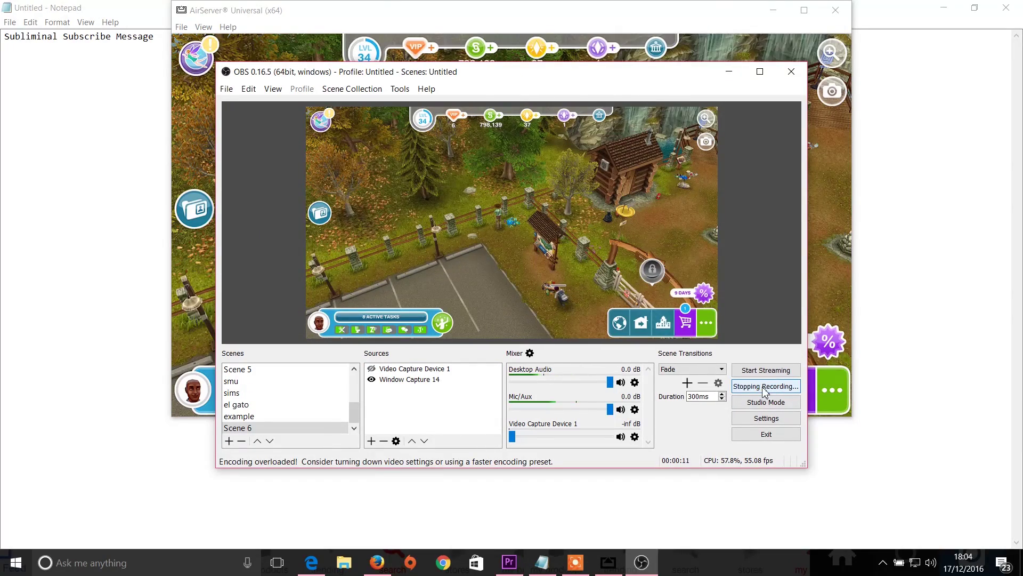
{"action": "left_click", "coordinate": [344, 562]}
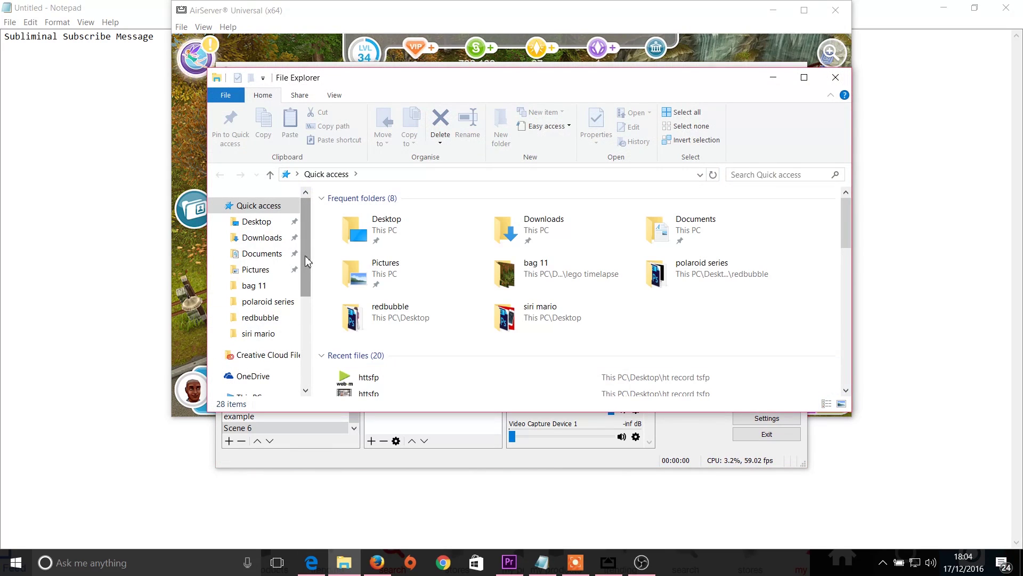
{"action": "left_click_drag", "start_coordinate": [307, 269], "coordinate": [304, 320]}
{"action": "left_click", "coordinate": [253, 305]}
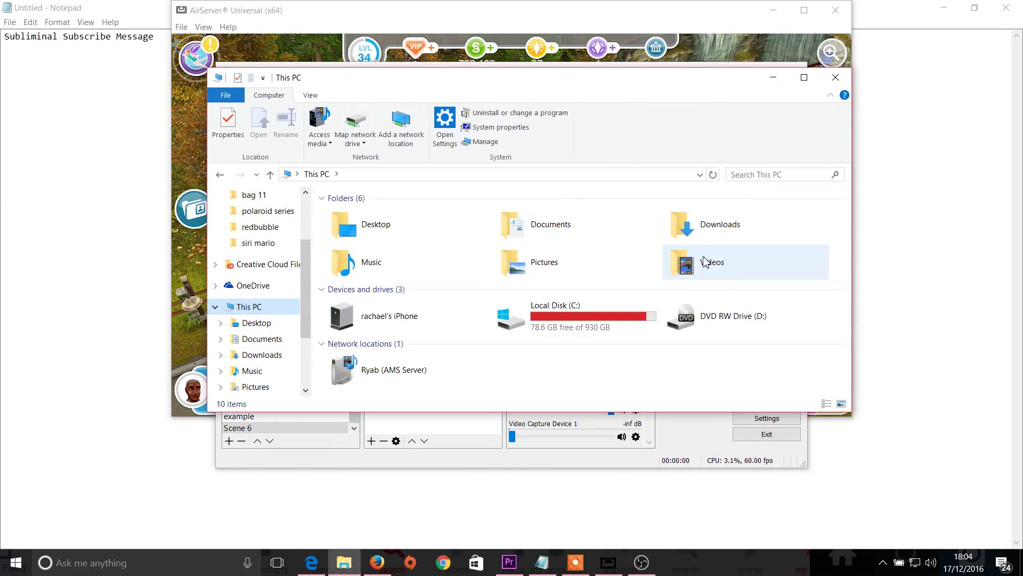
{"action": "left_click", "coordinate": [720, 274]}
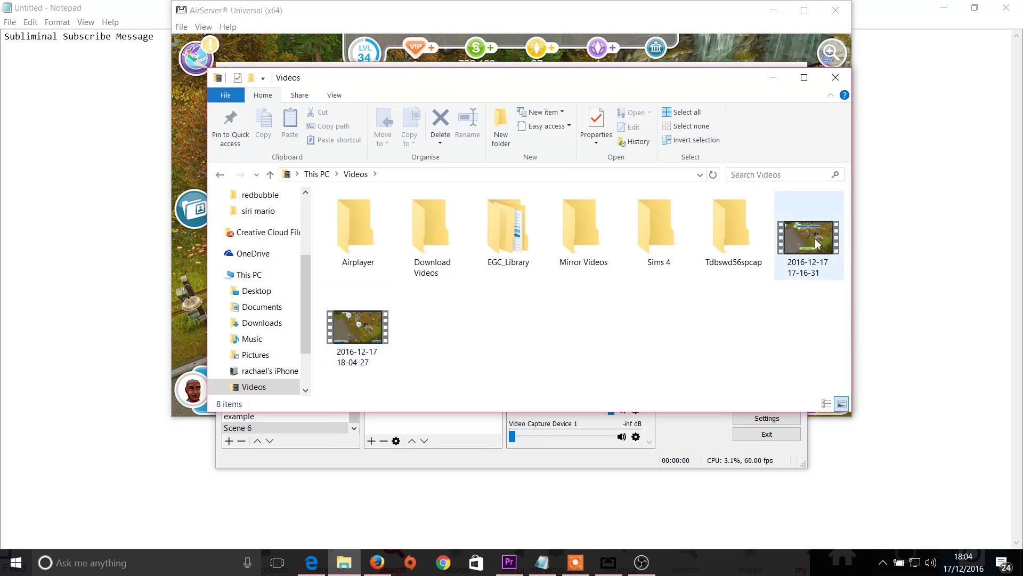
{"action": "double_click", "coordinate": [372, 331]}
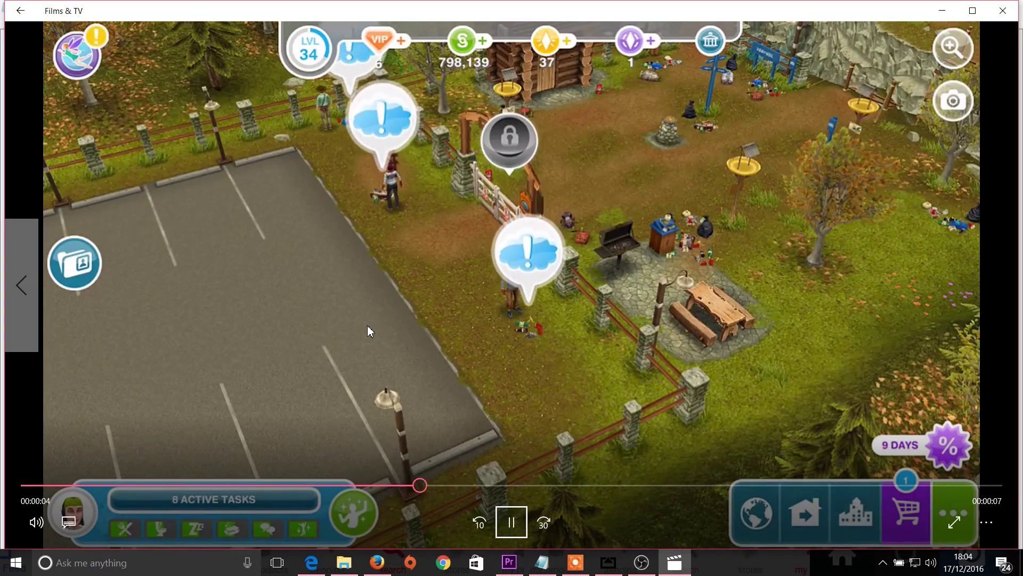
{"action": "key", "text": "alt+F4"}
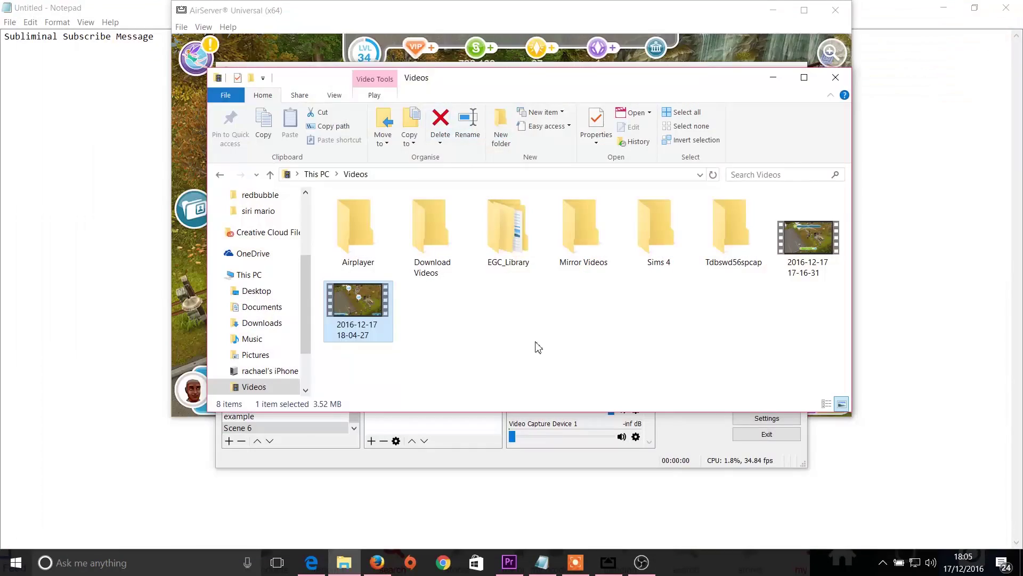
Close the Videos window, view OBS Settings without changes, and bring up the screen recorder
{"action": "left_click", "coordinate": [835, 78]}
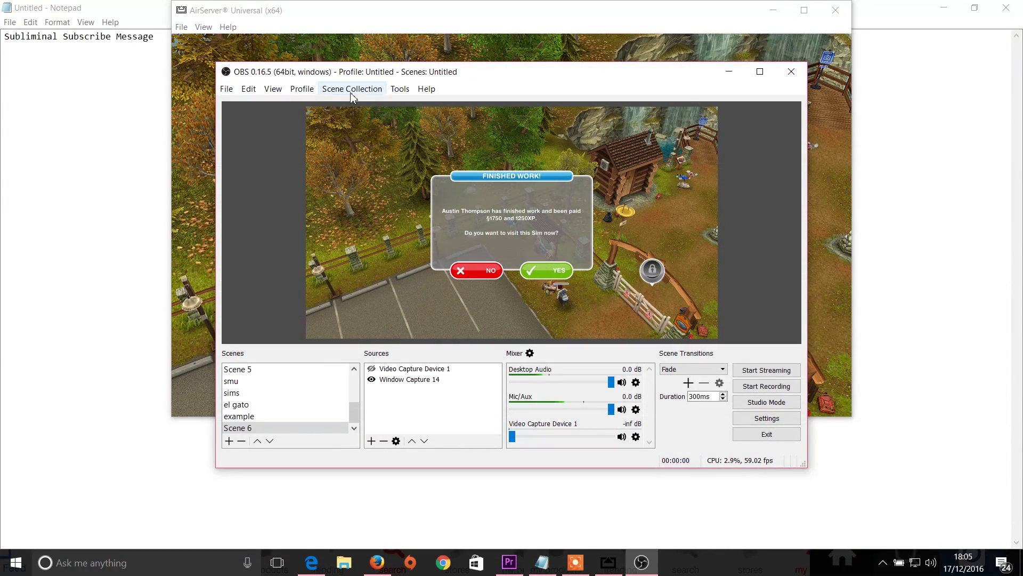
{"action": "left_click", "coordinate": [234, 90]}
{"action": "left_click", "coordinate": [247, 133]}
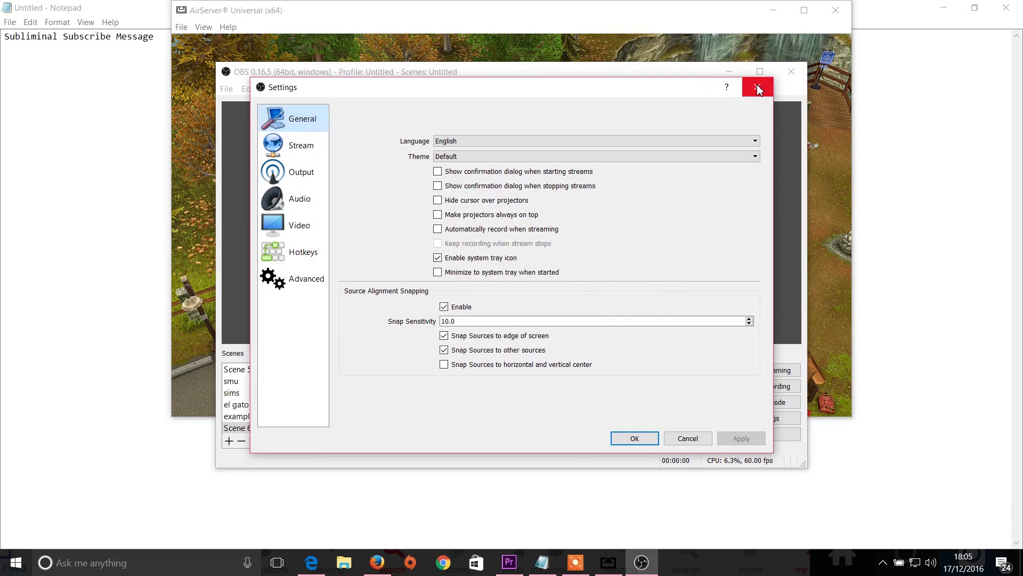
{"action": "left_click", "coordinate": [759, 88]}
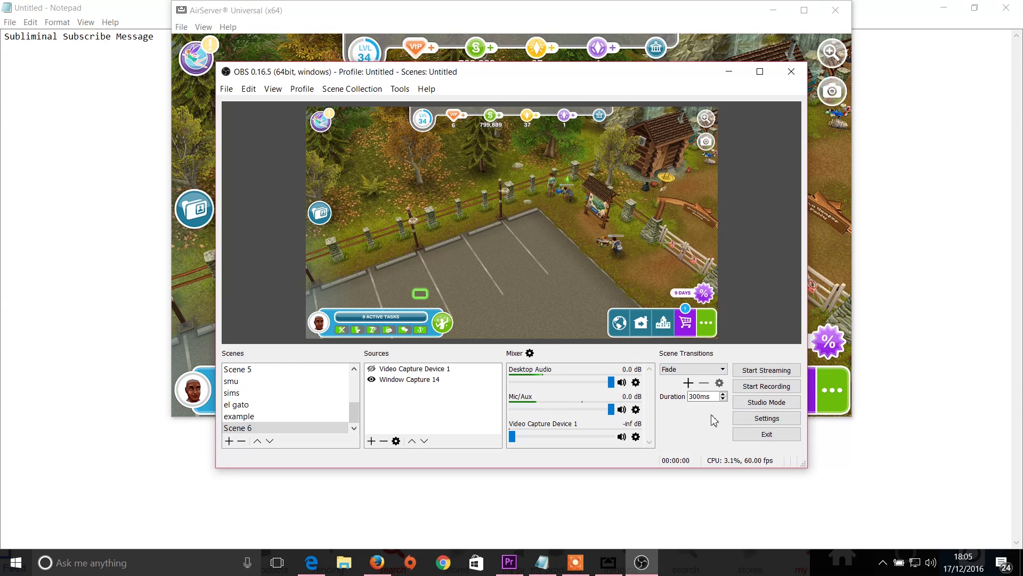
{"action": "left_click", "coordinate": [575, 563]}
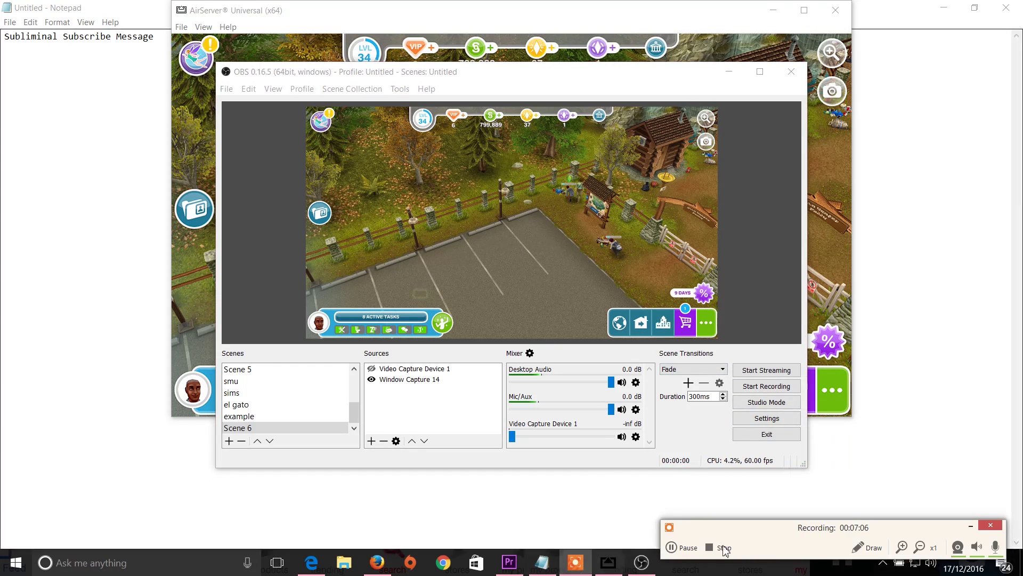